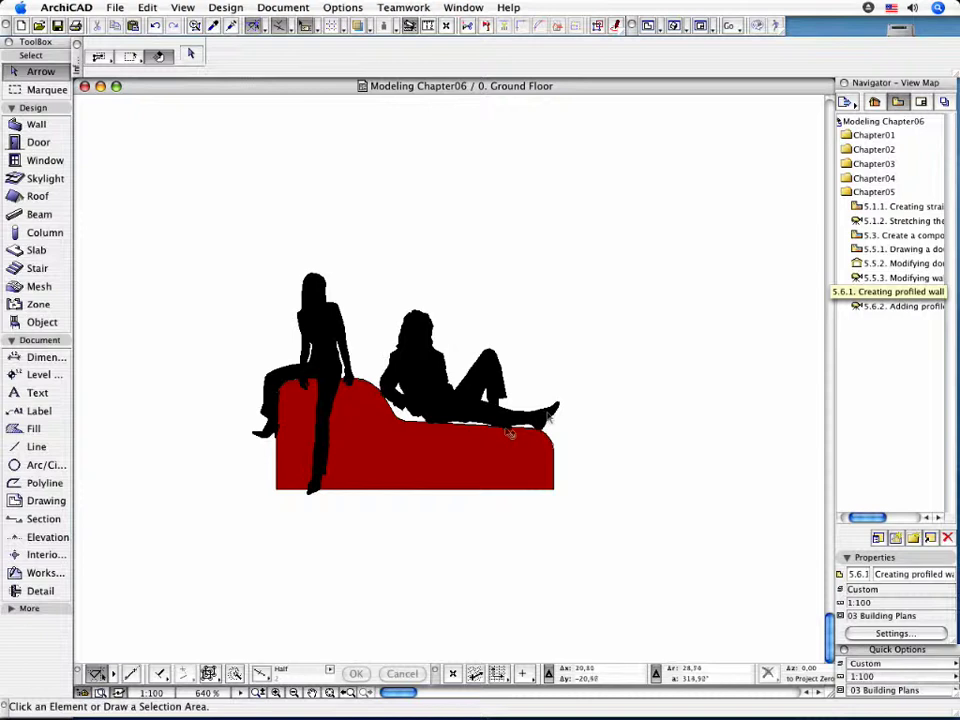
# Copy the red couch-shaped fill and start a new custom profile in the Profile Manager
pyautogui.click(386, 476)
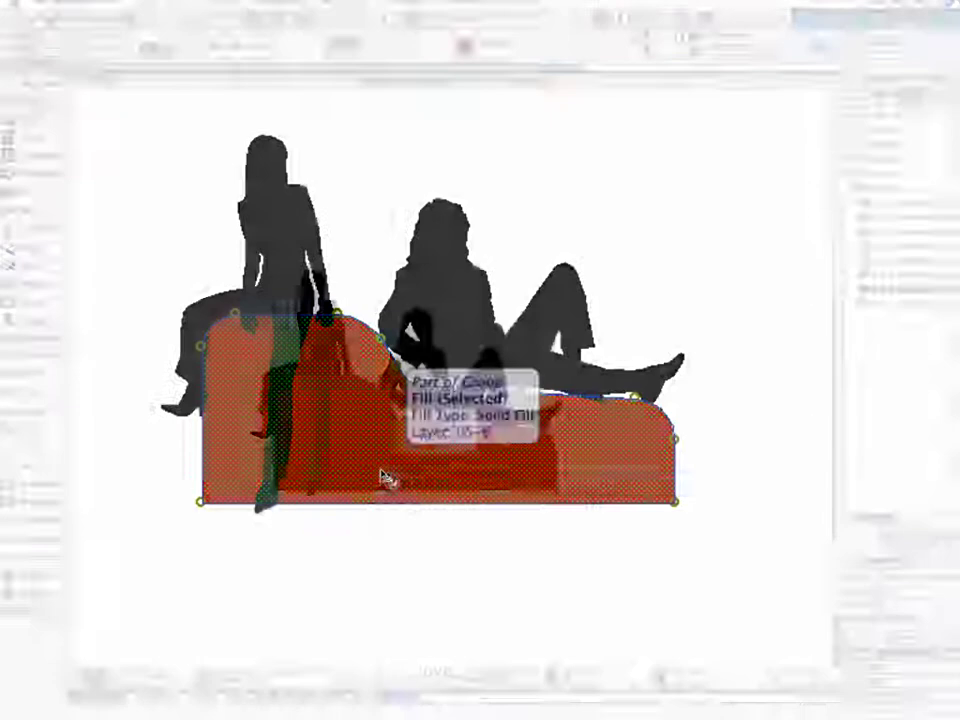
pyautogui.rightClick(386, 476)
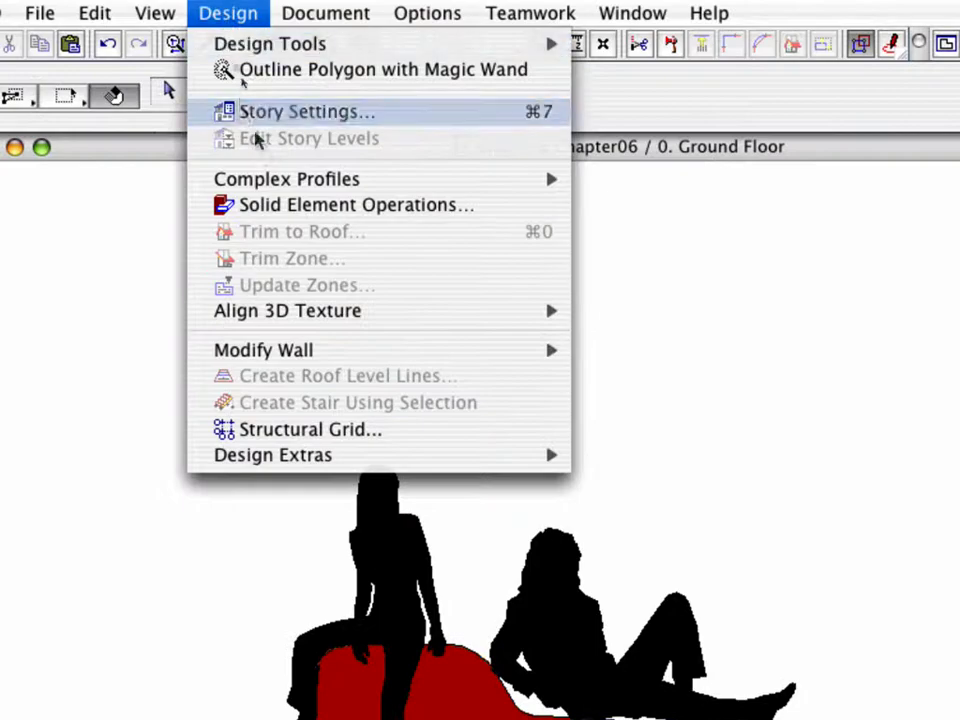
pyautogui.moveTo(268, 182)
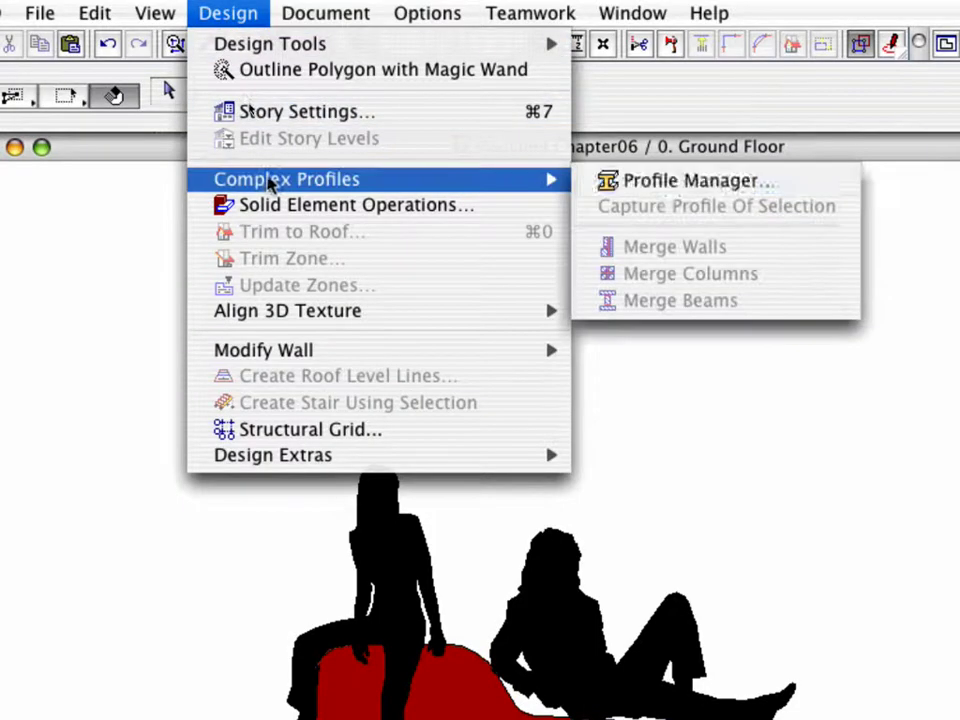
pyautogui.click(681, 186)
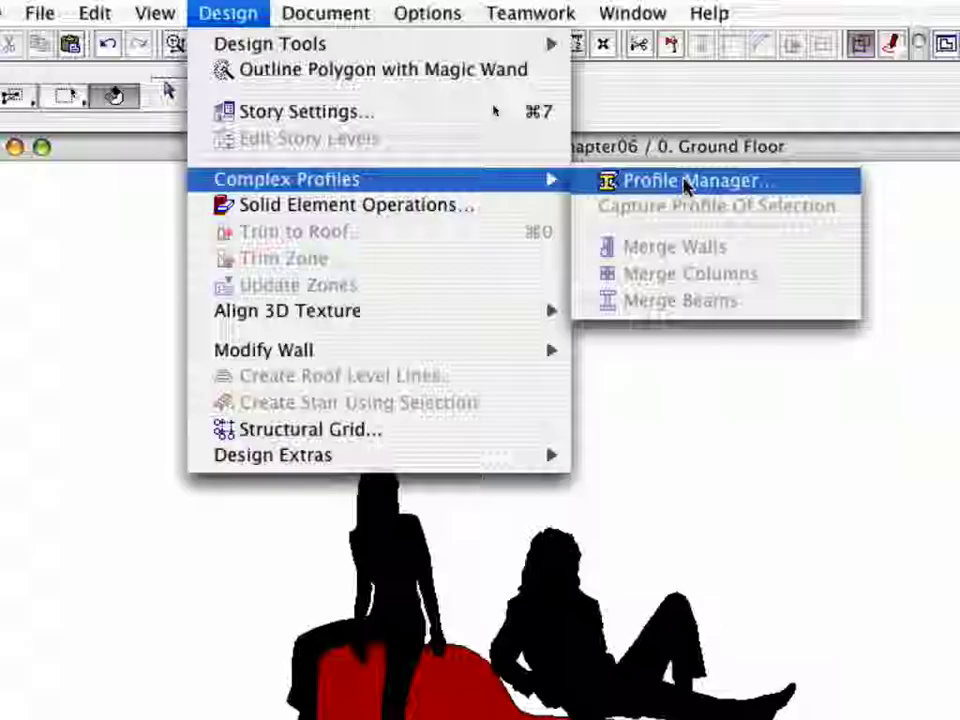
pyautogui.click(701, 347)
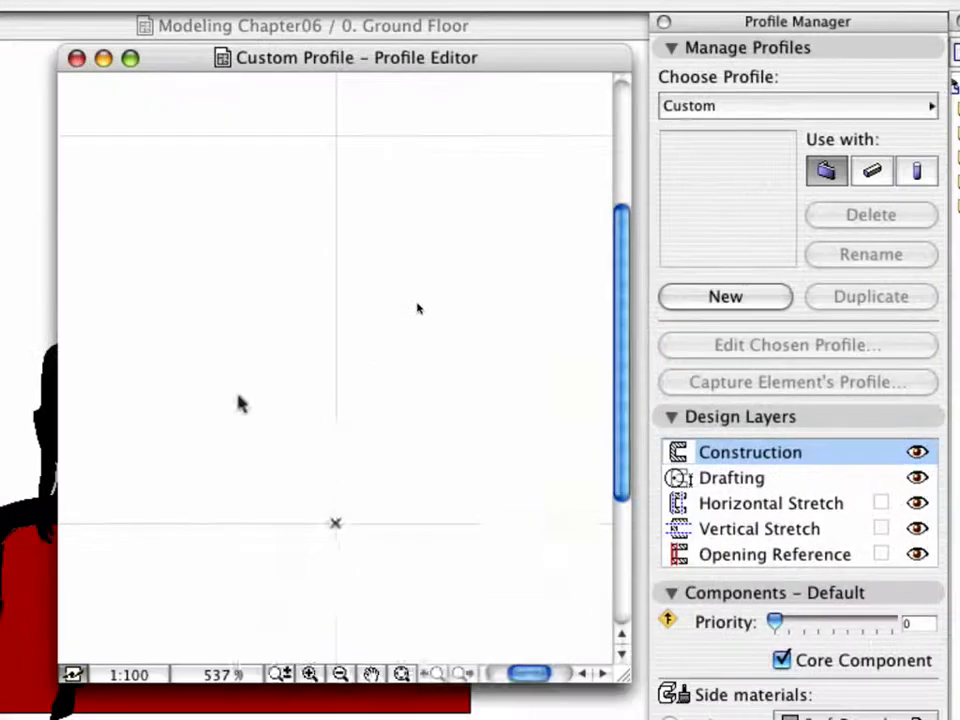
# Paste the fill at the center of the current profile view and move its lower-left corner to the origin
pyautogui.rightClick(186, 453)
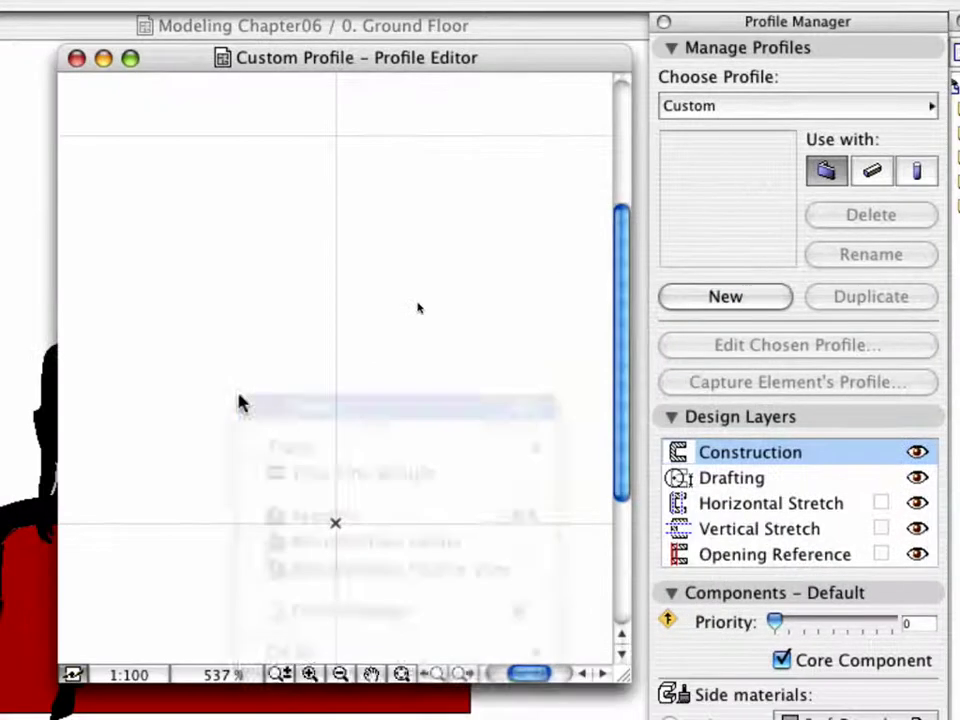
pyautogui.click(317, 407)
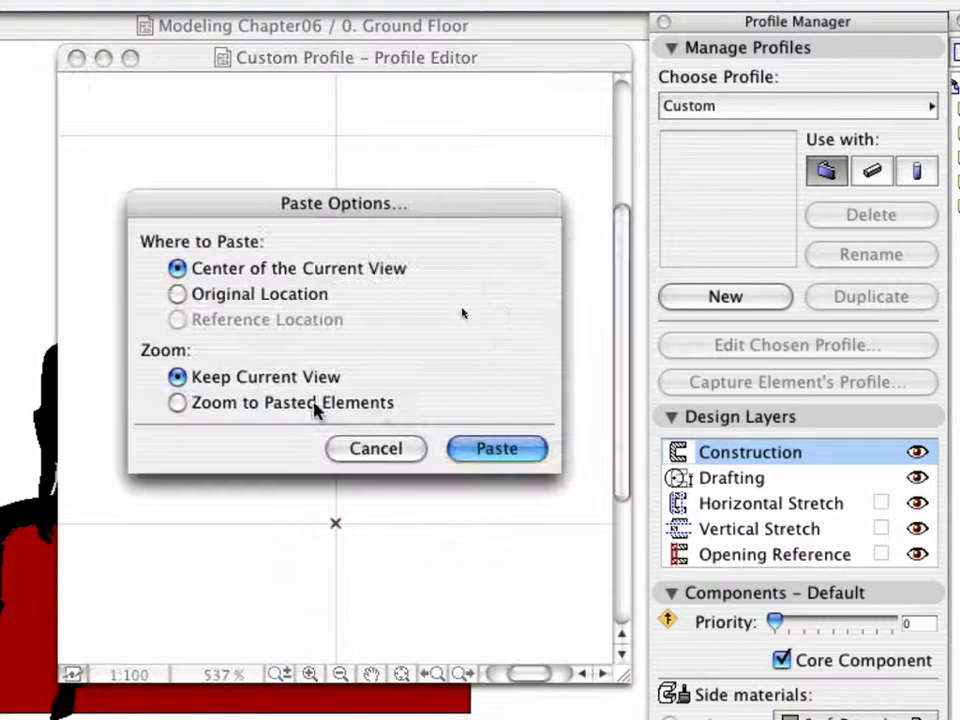
pyautogui.click(478, 452)
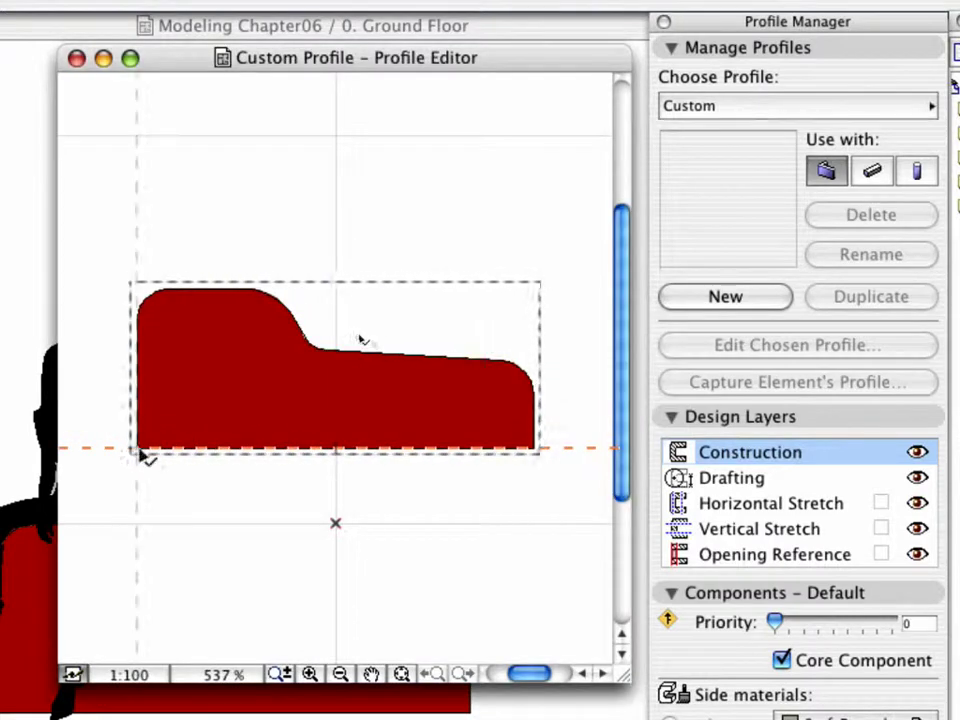
pyautogui.click(140, 451)
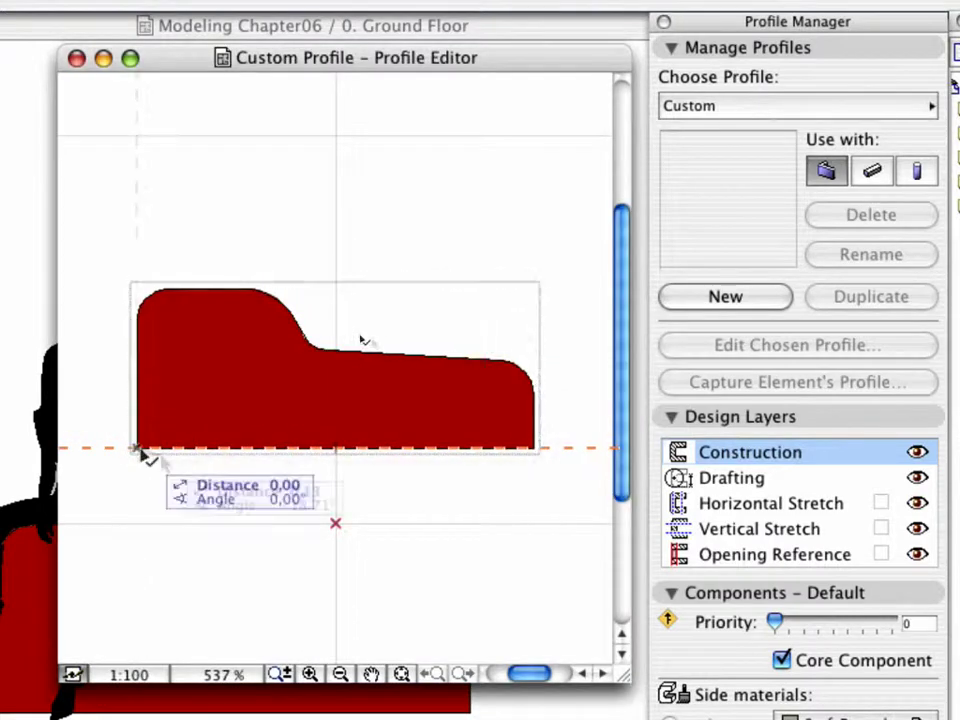
pyautogui.click(335, 522)
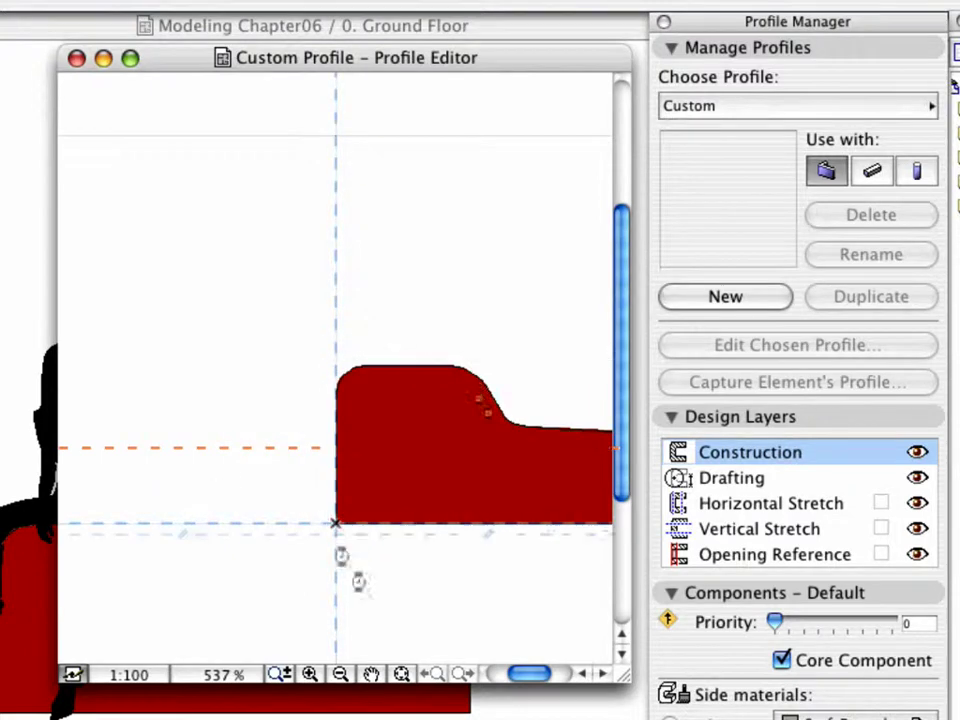
pyautogui.press('super+apostrophe')
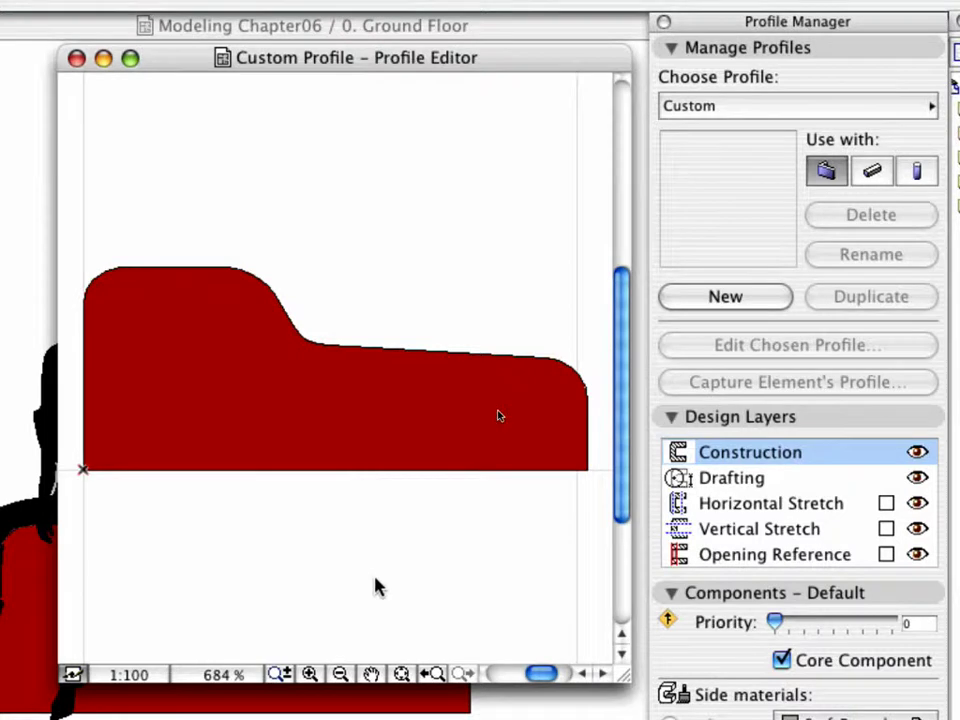
# Close the profile editor and open the saved view 5.6.2. Adding profiled wall in 3D
pyautogui.click(76, 58)
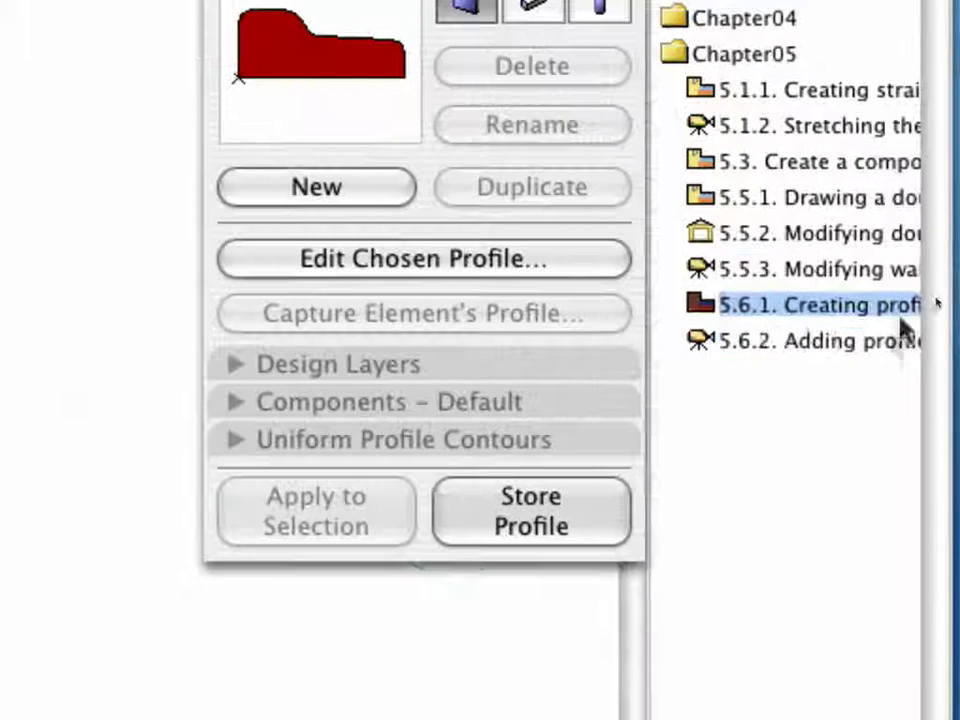
pyautogui.click(932, 307)
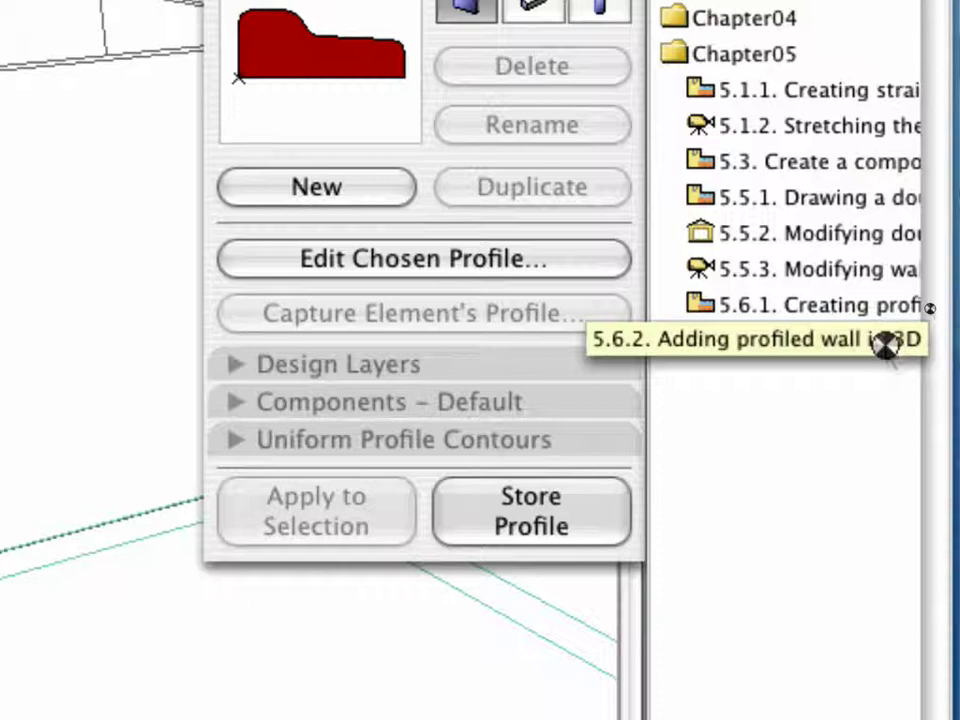
pyautogui.doubleClick(884, 350)
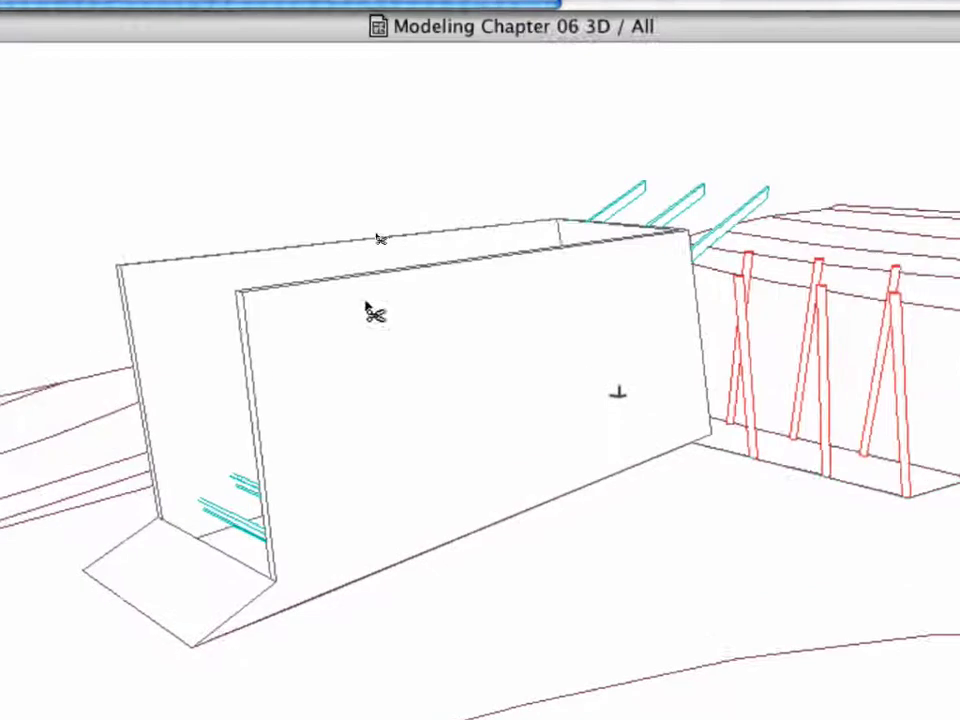
# Pick up the large slab-like wall's settings, then set the wall defaults to layer Exterior-Furniture and height 5,00
pyautogui.keyDown('alt'); pyautogui.click(420, 364); pyautogui.keyUp('alt')
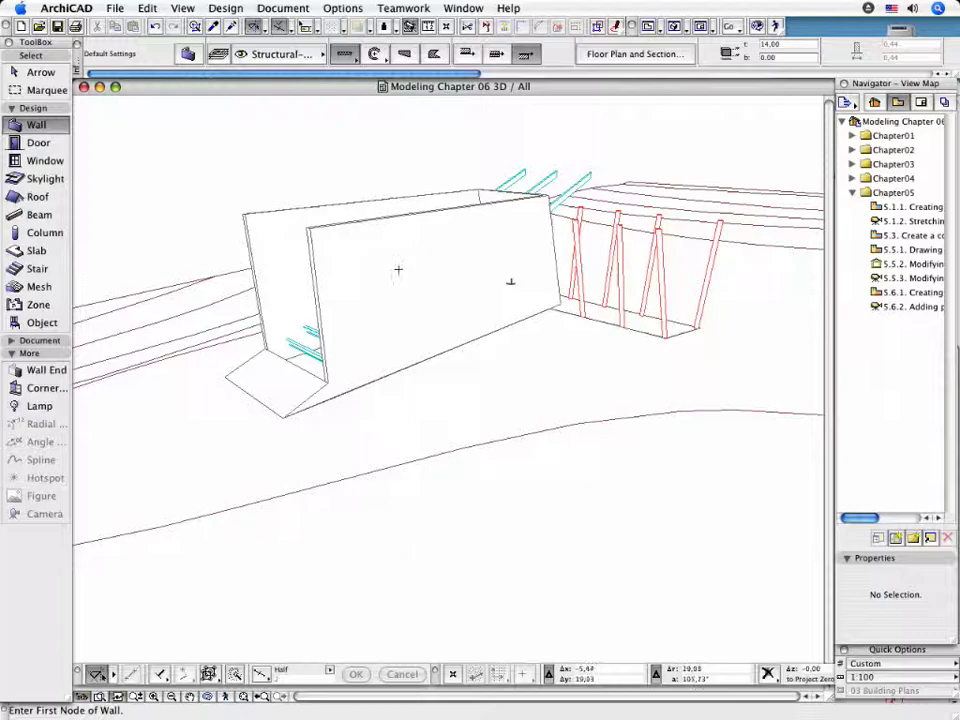
pyautogui.press('super+t')
pyautogui.click(396, 487)
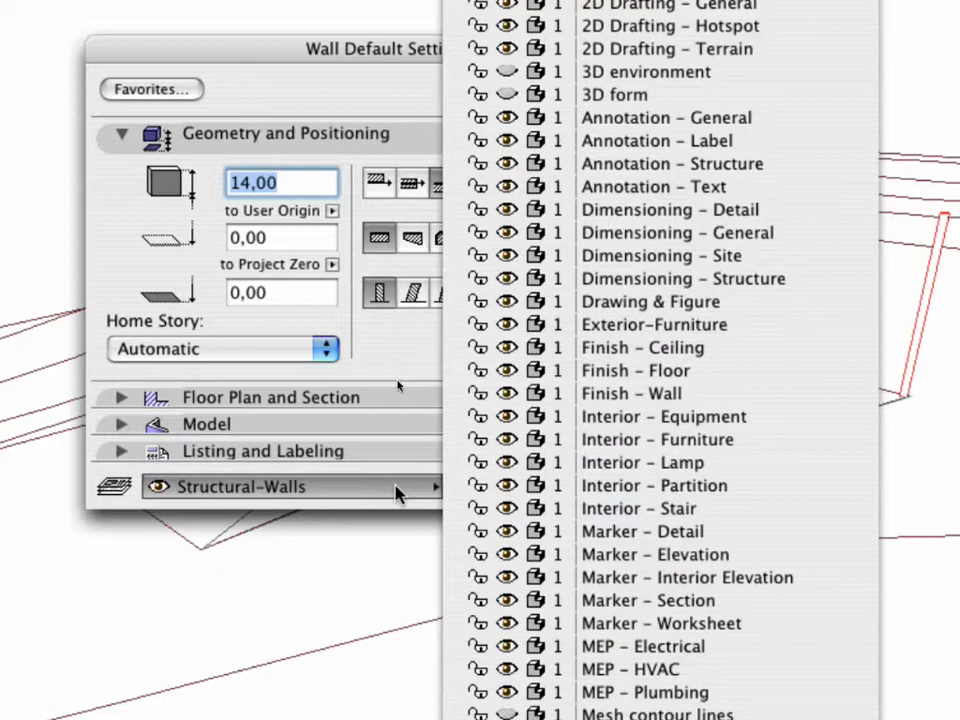
pyautogui.click(547, 332)
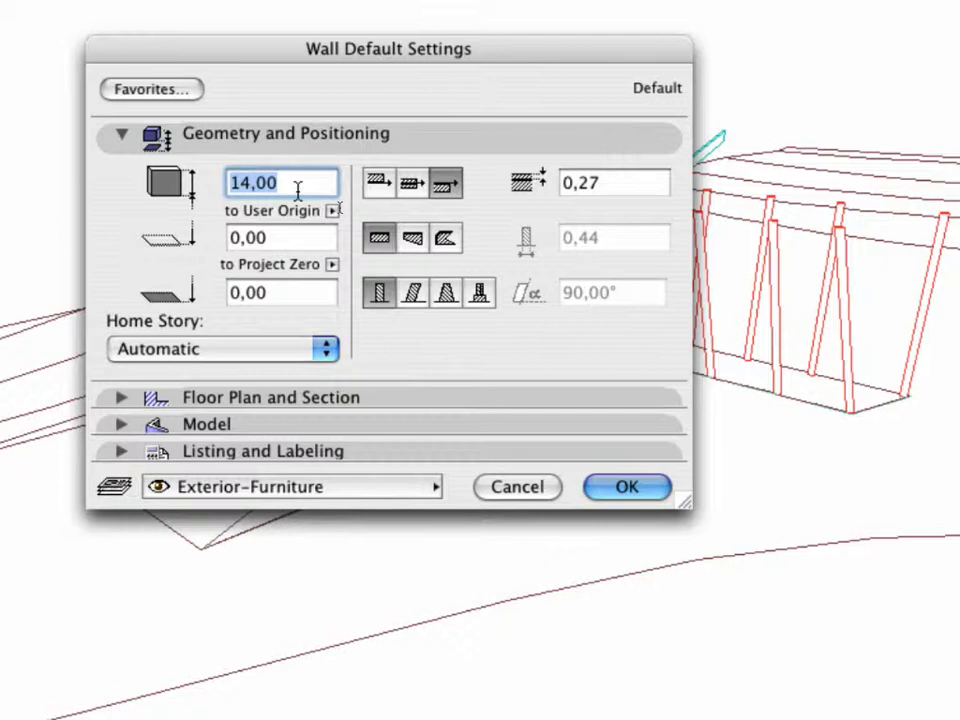
pyautogui.write('5,00')
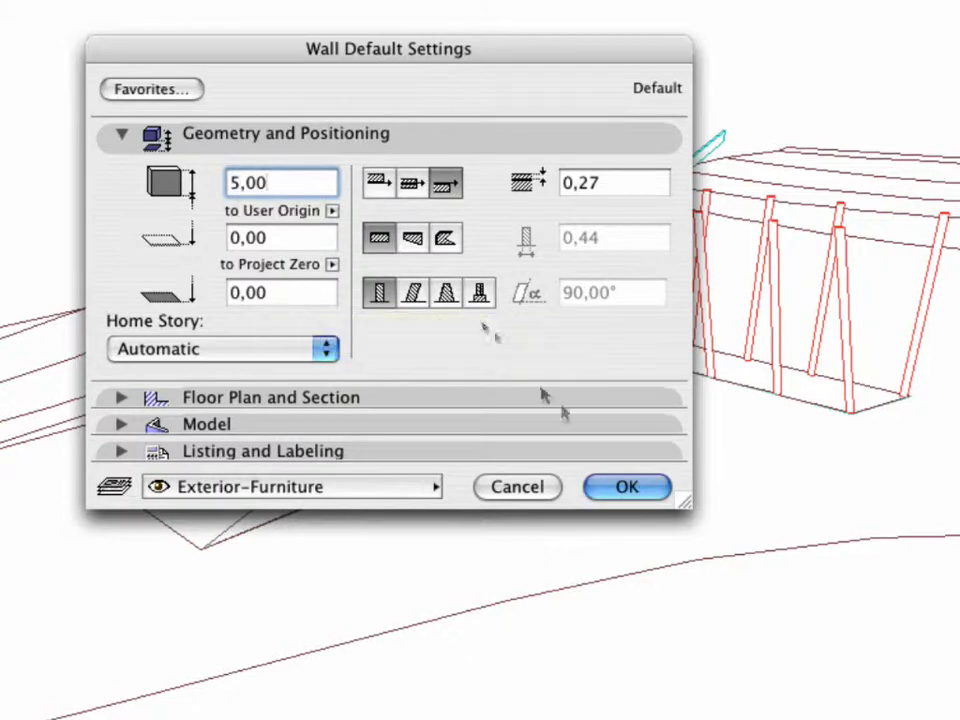
pyautogui.click(624, 487)
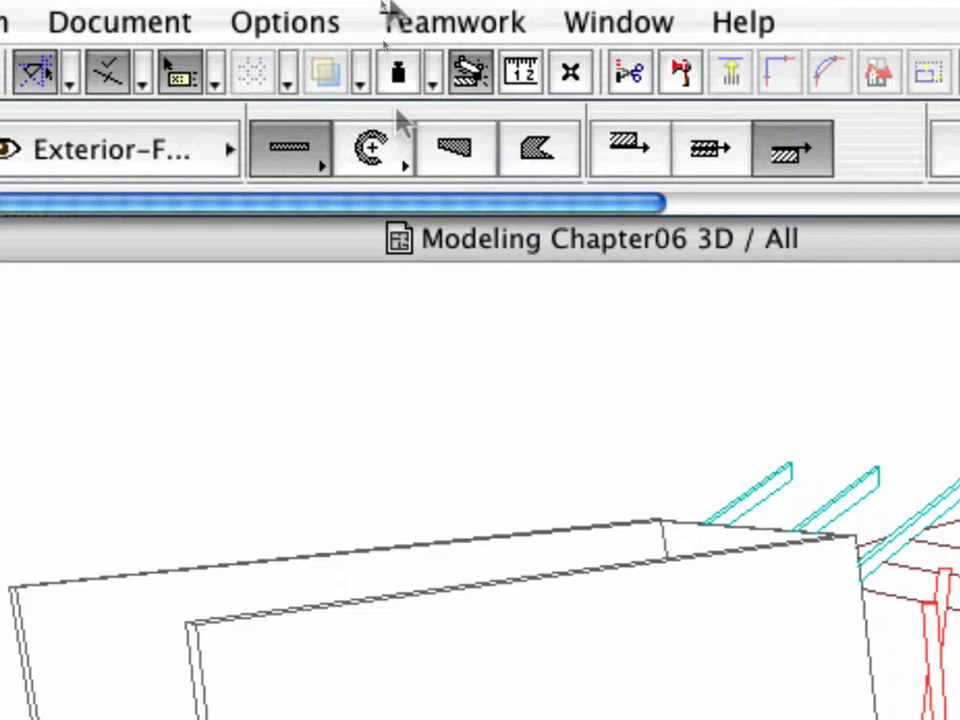
# Draw a small curved wall through three circumference points in front of the building's near end
pyautogui.click(399, 146)
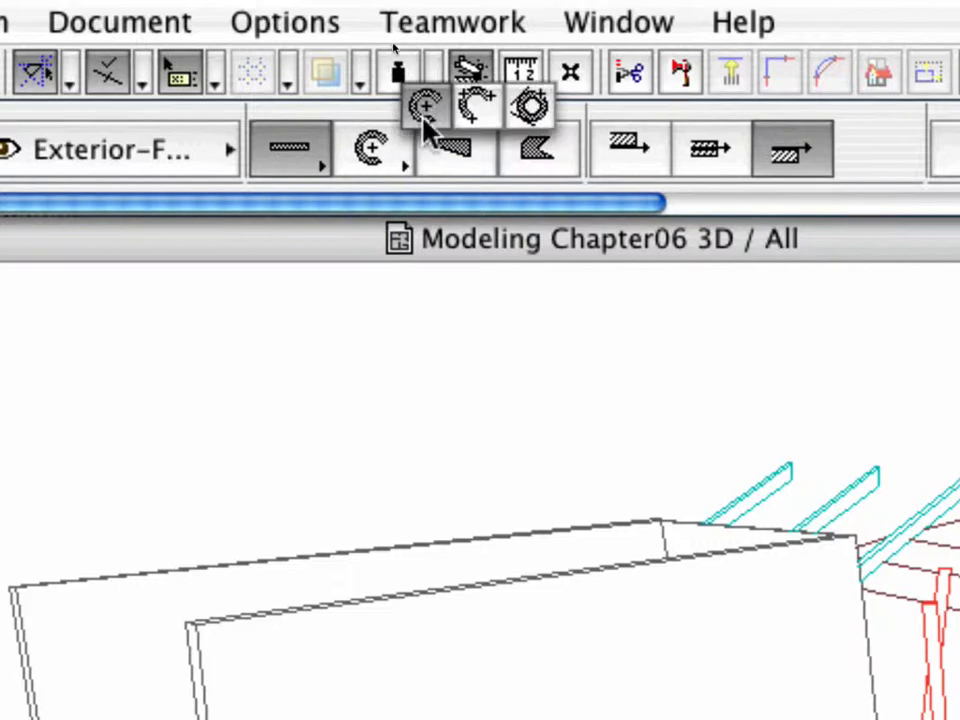
pyautogui.click(483, 112)
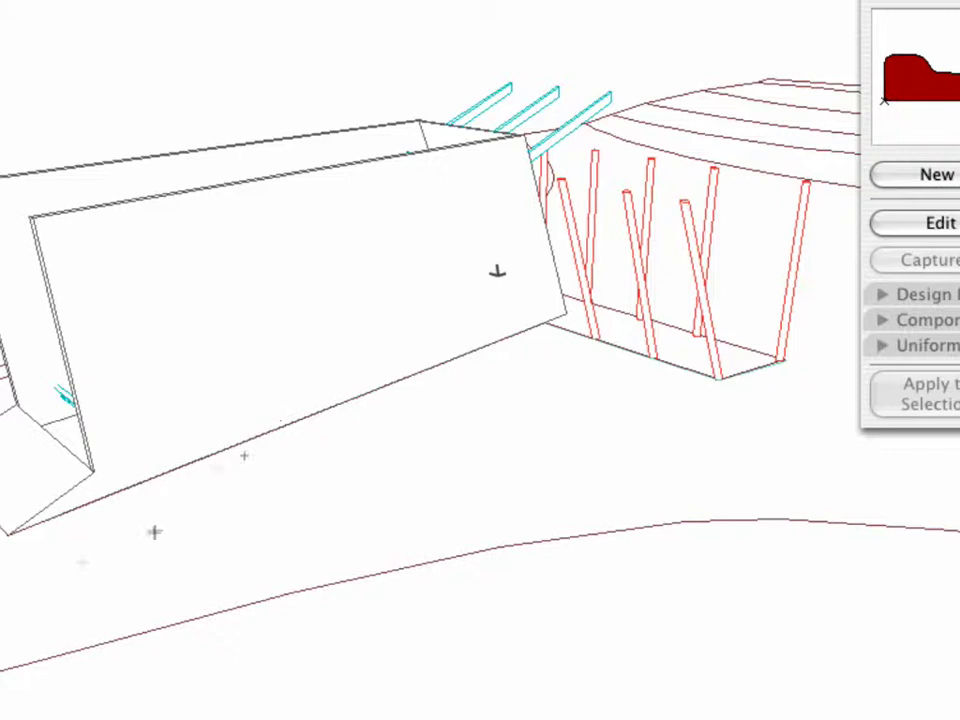
pyautogui.click(146, 512)
pyautogui.click(102, 576)
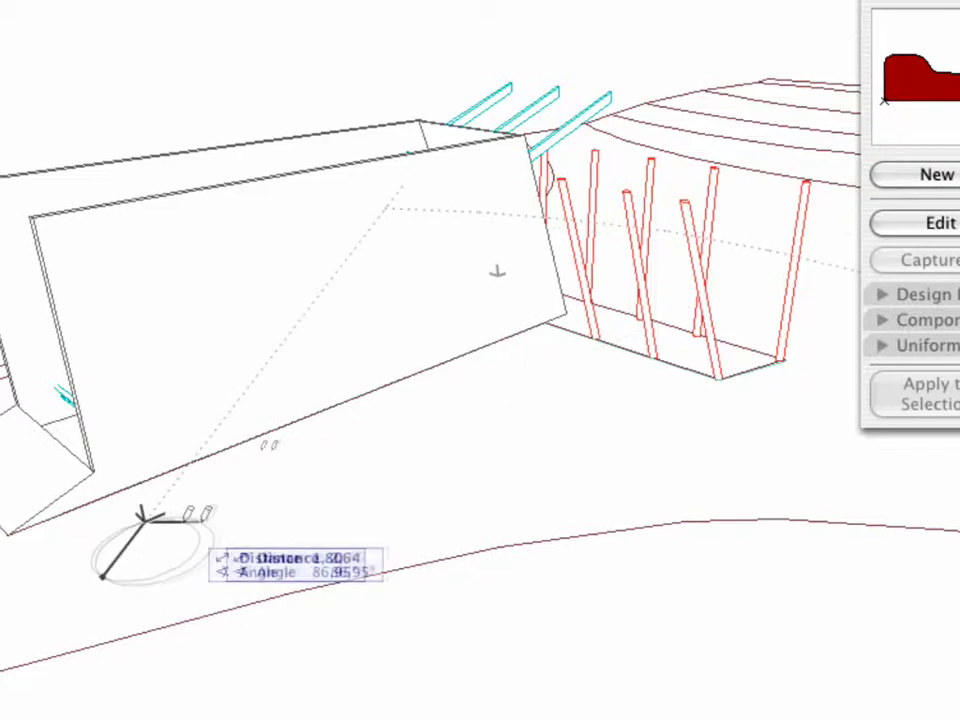
pyautogui.click(220, 508)
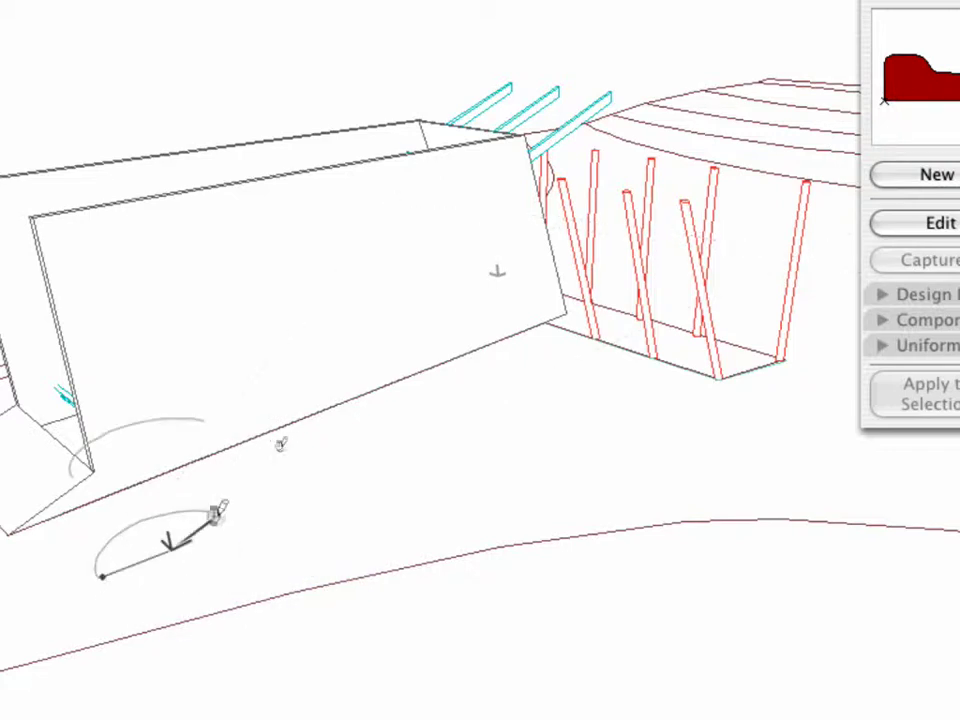
pyautogui.click(216, 512)
# Draw a second, longer three-point curved wall between the first one and the red columns
pyautogui.click(298, 495)
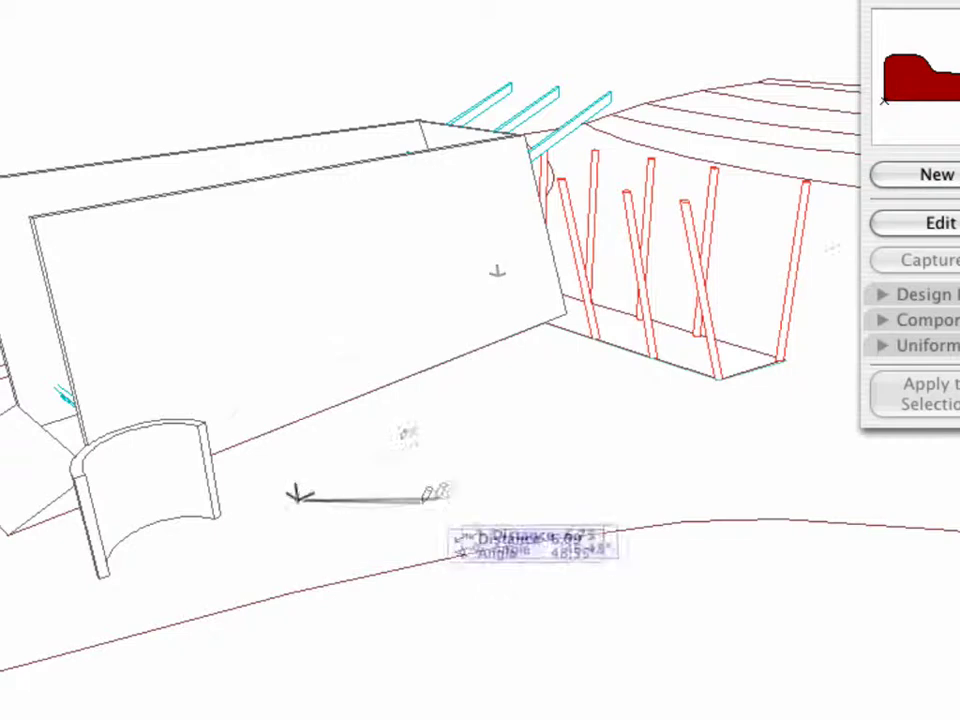
pyautogui.click(440, 493)
pyautogui.click(600, 381)
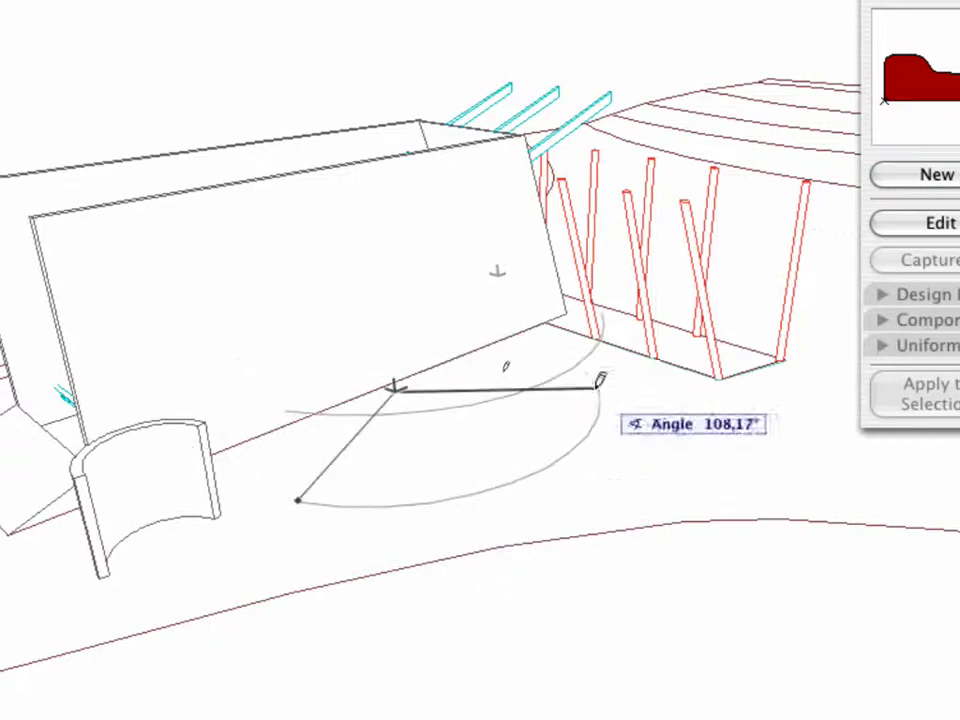
pyautogui.click(504, 368)
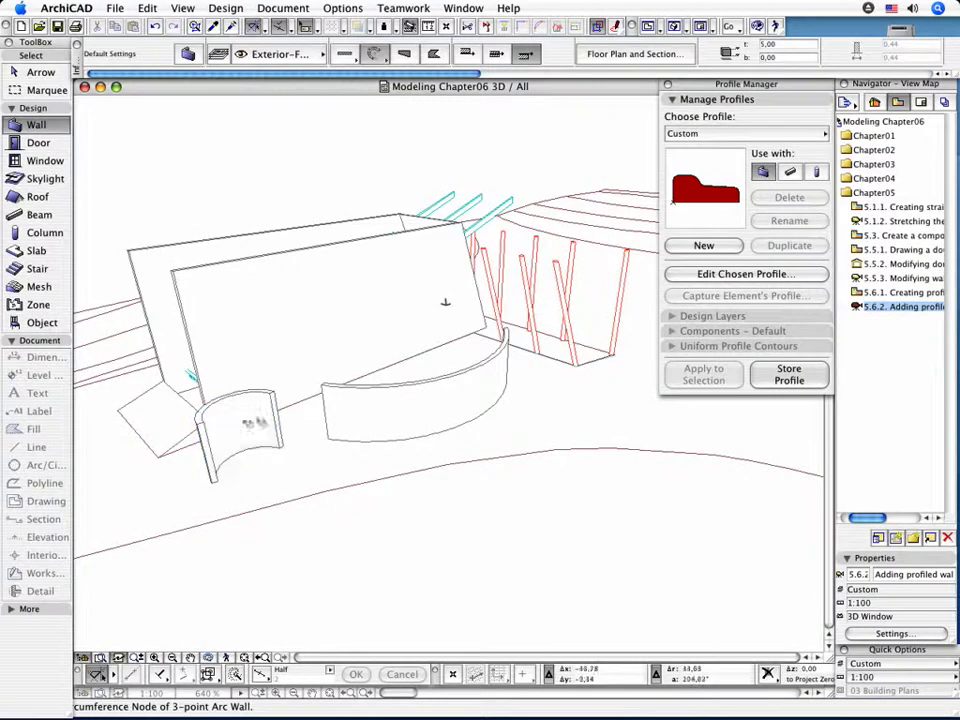
# Apply the custom profile to both curved walls and close the Profile Manager without storing the profile
pyautogui.keyDown('shift'); pyautogui.click(252, 417); pyautogui.keyUp('shift')
pyautogui.keyDown('shift'); pyautogui.click(351, 418); pyautogui.keyUp('shift')
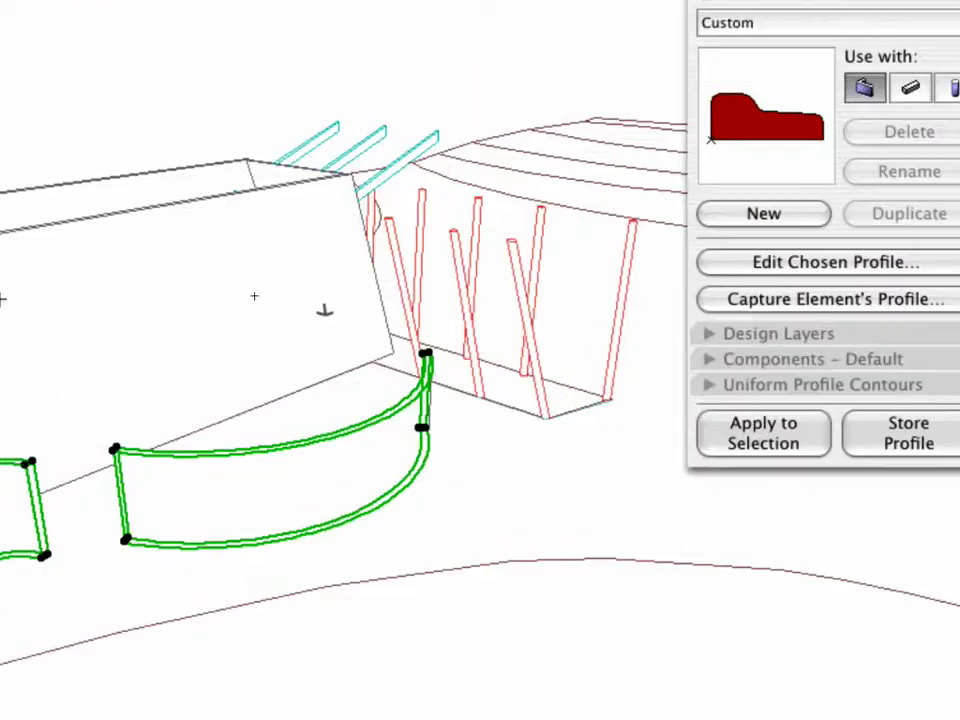
pyautogui.click(784, 438)
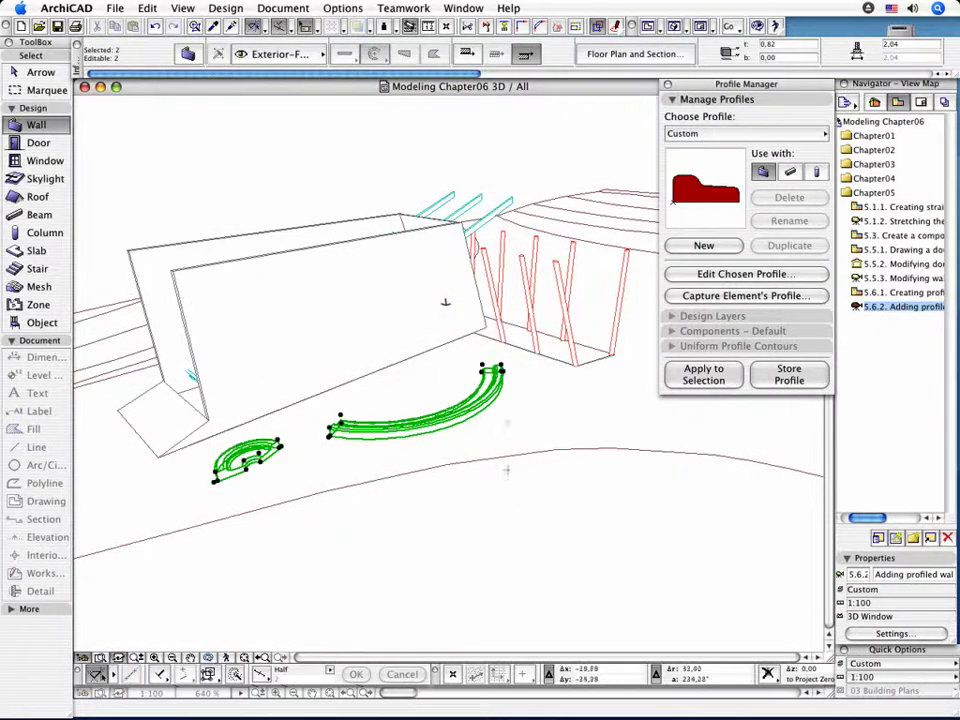
pyautogui.press('Escape')
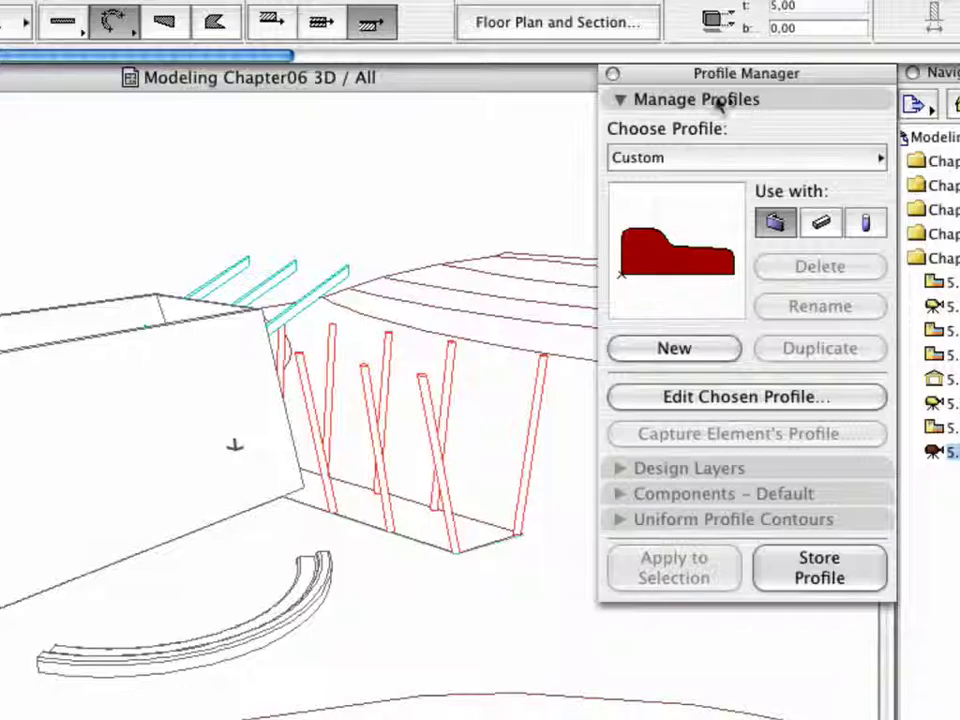
pyautogui.click(612, 74)
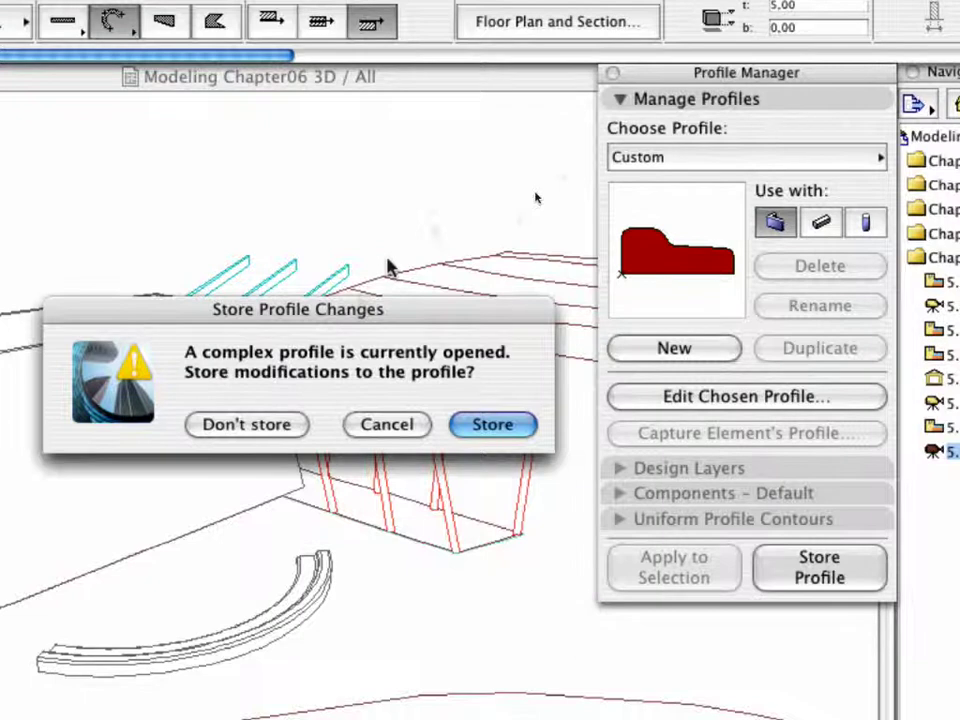
pyautogui.click(250, 428)
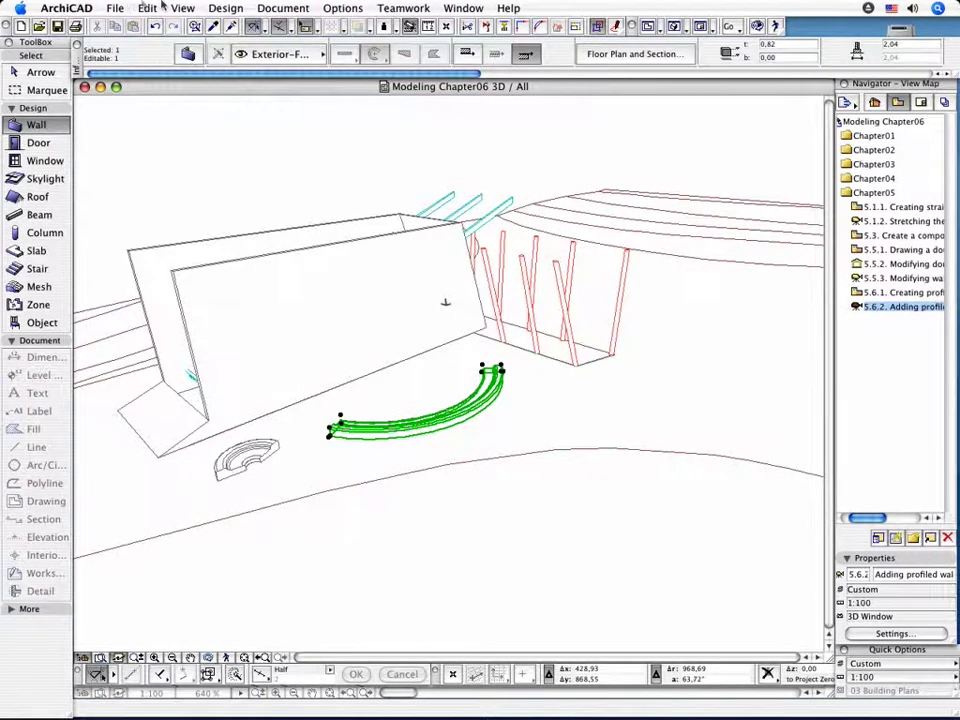
# Split the longer curved profiled wall with a line crossing it near its end by the red columns
pyautogui.click(150, 8)
pyautogui.moveTo(259, 279)
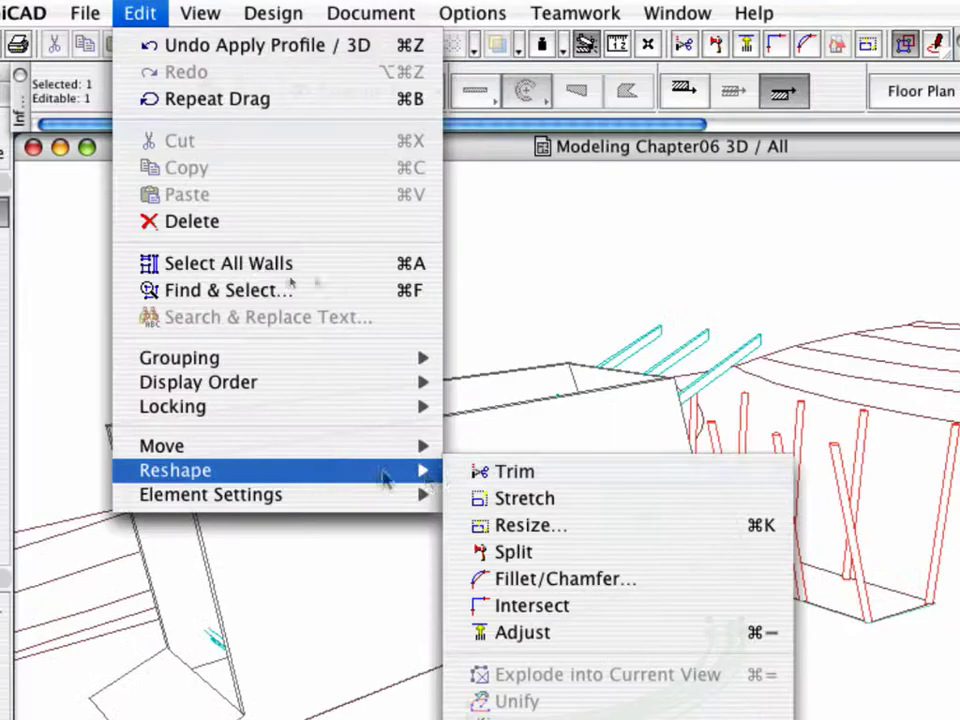
pyautogui.click(590, 553)
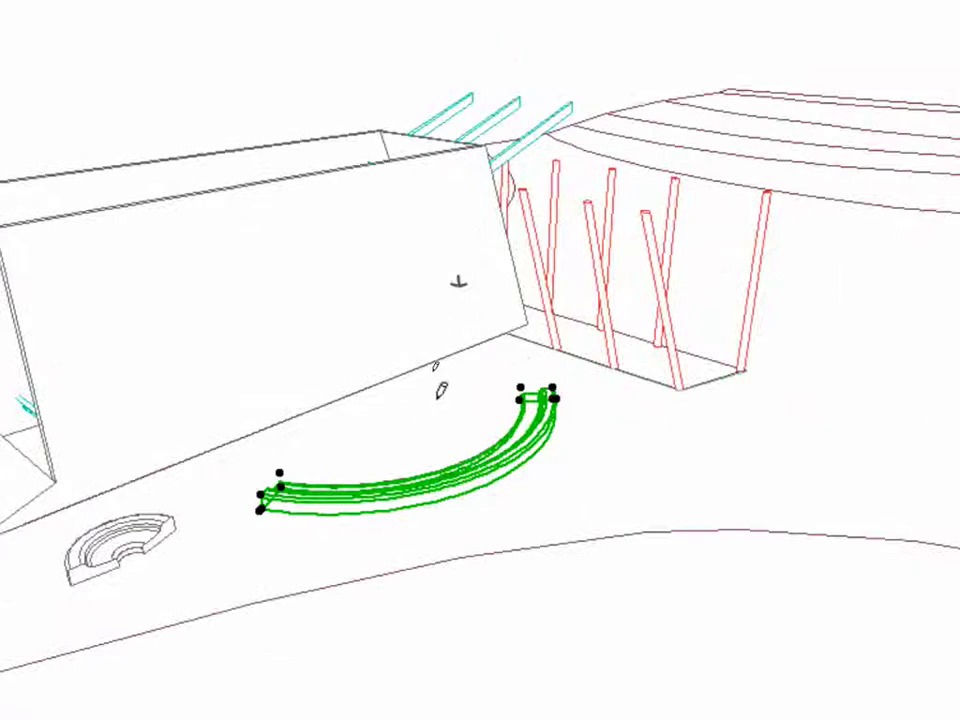
pyautogui.click(438, 398)
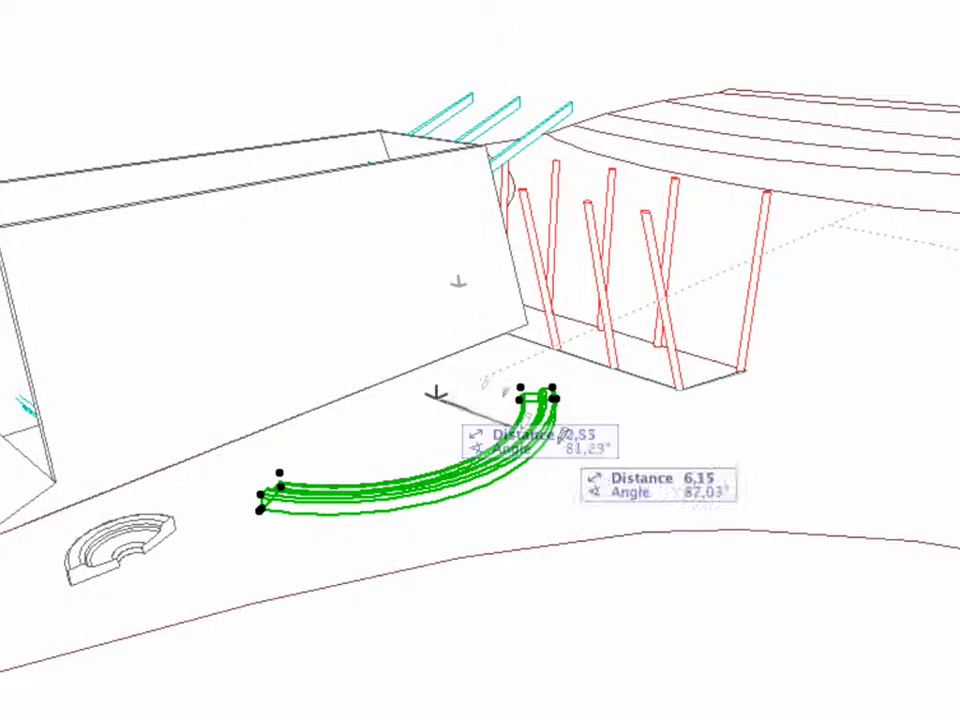
pyautogui.click(558, 502)
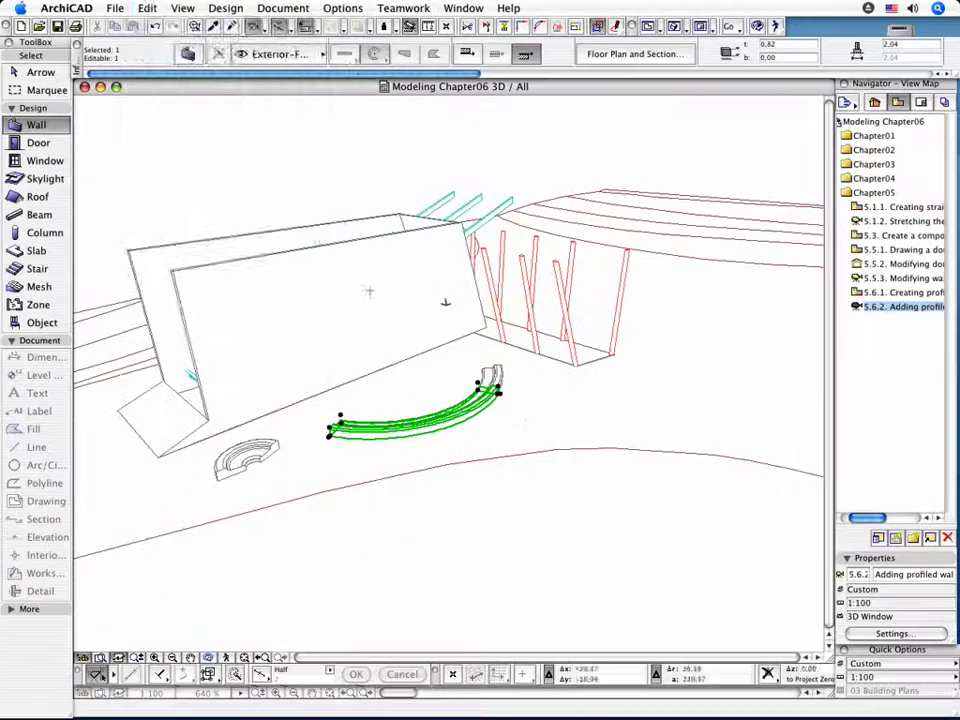
# Split the selected longer curved wall again with a line crossing it near the first cut, and delete the short piece between the two cuts
pyautogui.click(147, 8)
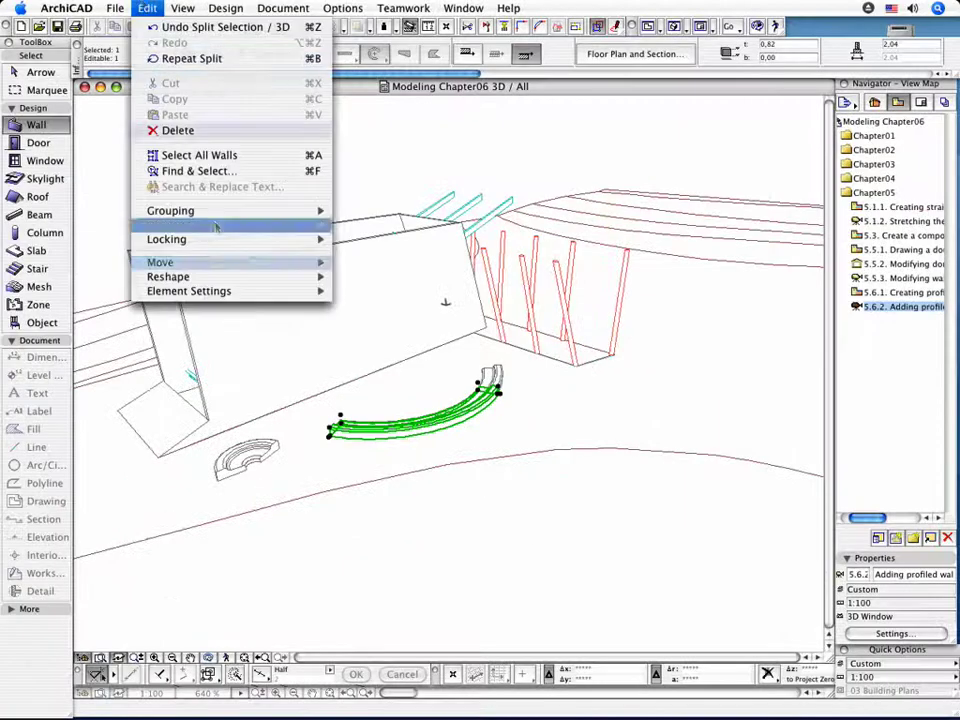
pyautogui.moveTo(216, 262)
pyautogui.moveTo(274, 280)
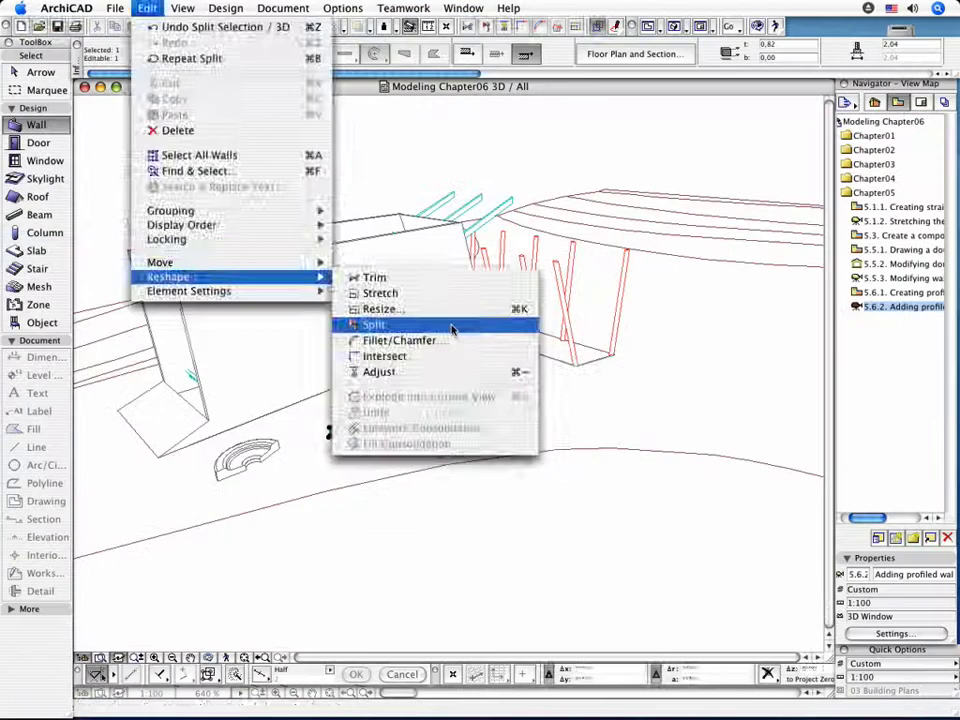
pyautogui.click(451, 325)
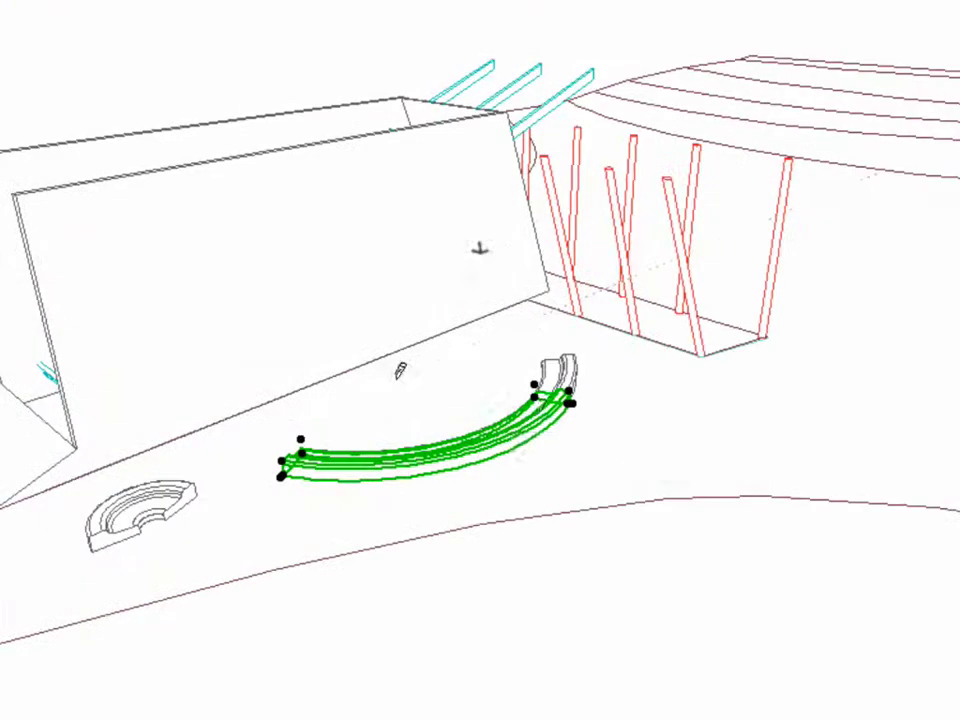
pyautogui.click(397, 377)
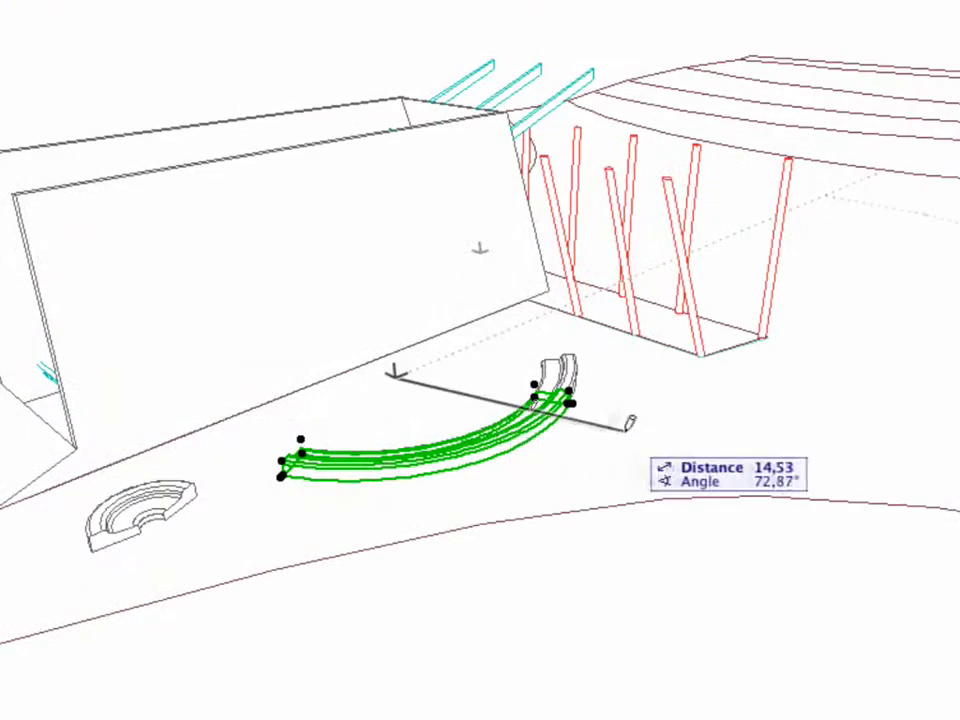
pyautogui.click(653, 432)
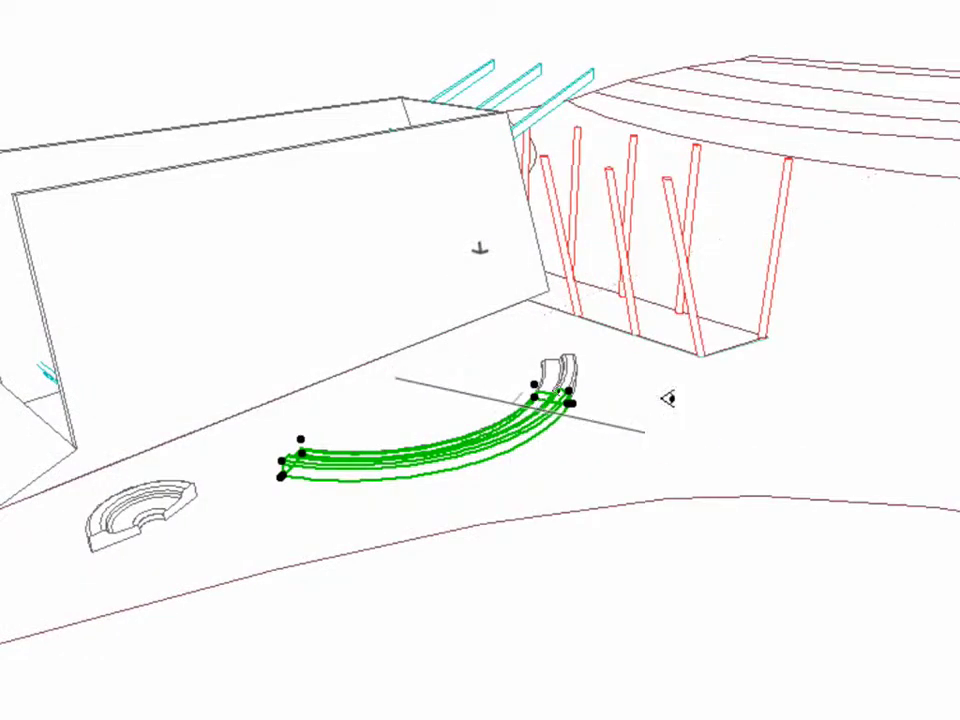
pyautogui.click(664, 399)
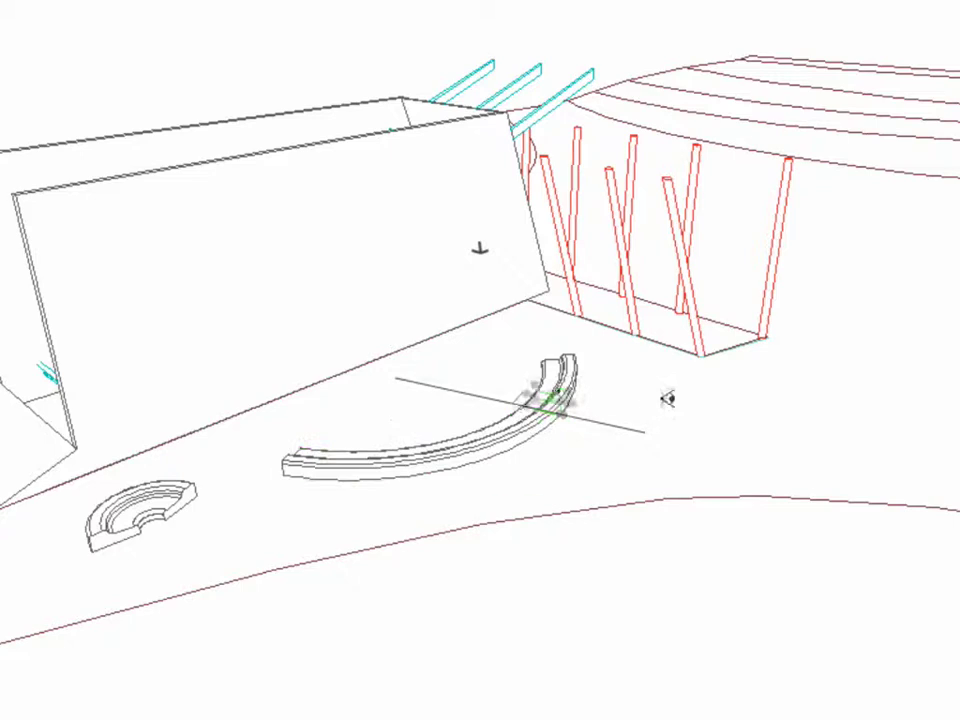
pyautogui.rightClick(560, 398)
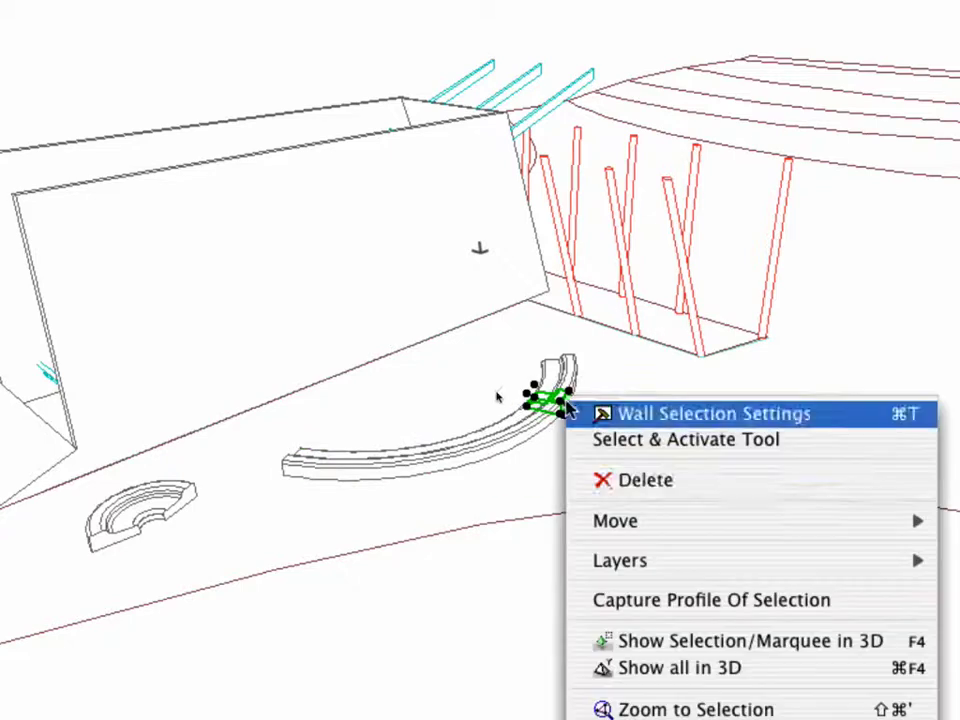
pyautogui.click(691, 481)
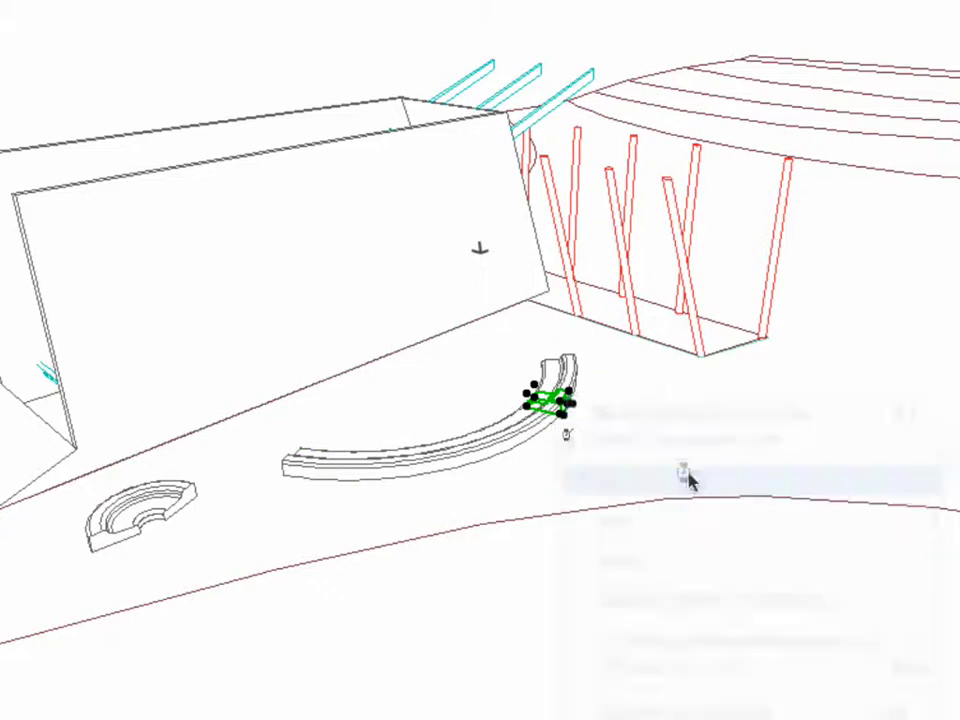